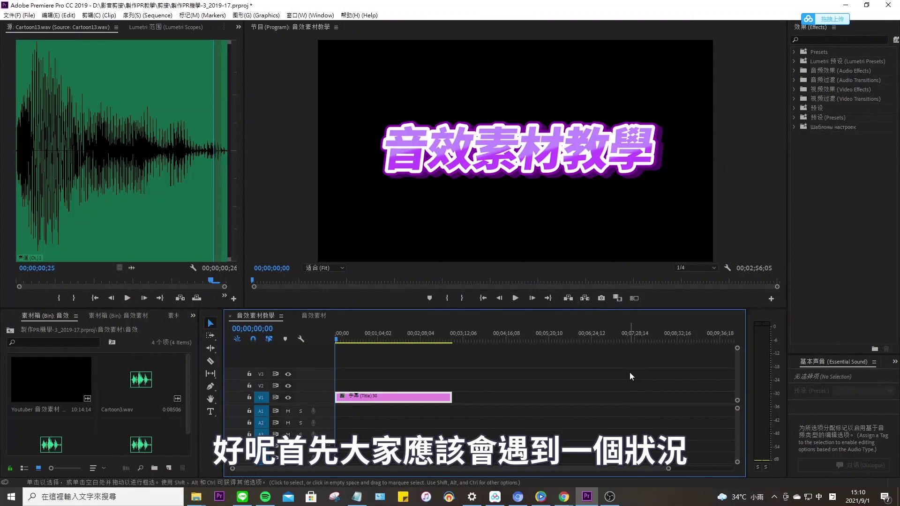
- Load the "Youtuber 音效素材" video from the bin as the source and cue it near the exclamation-mark effect at about 00:00:18:27
{"action": "double_click", "coordinate": [38, 398]}
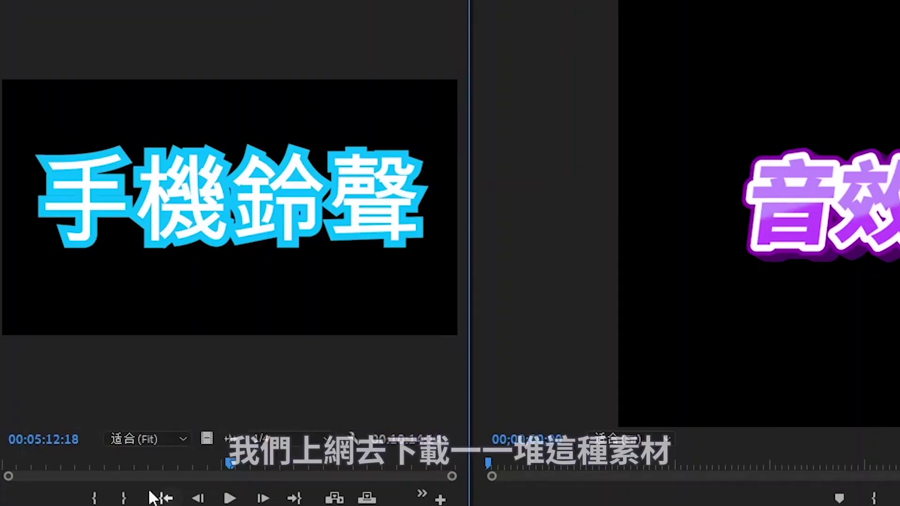
{"action": "left_click_drag", "start_coordinate": [34, 277], "coordinate": [41, 278]}
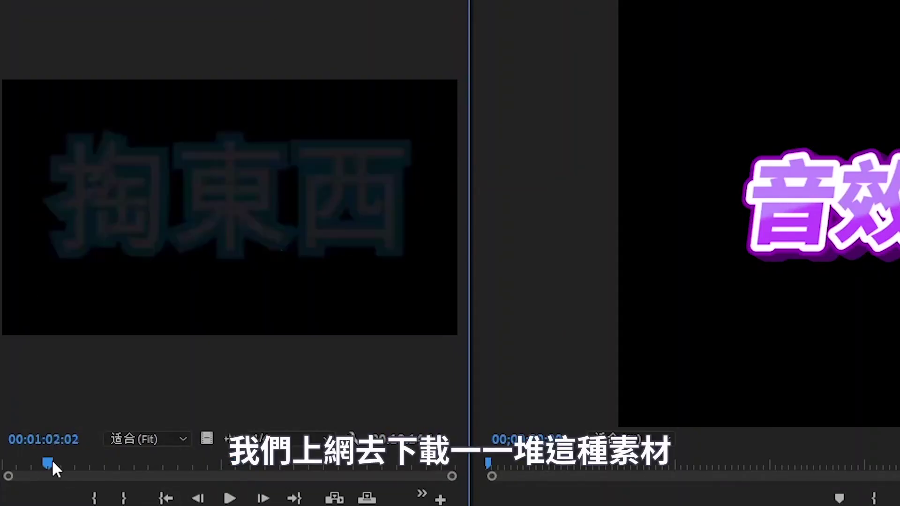
{"action": "mouse_move", "coordinate": [53, 462]}
{"action": "left_mouse_down"}
{"action": "mouse_move", "coordinate": [196, 494]}
{"action": "mouse_move", "coordinate": [16, 474]}
{"action": "mouse_move", "coordinate": [52, 470]}
{"action": "mouse_move", "coordinate": [52, 461]}
{"action": "left_mouse_up"}
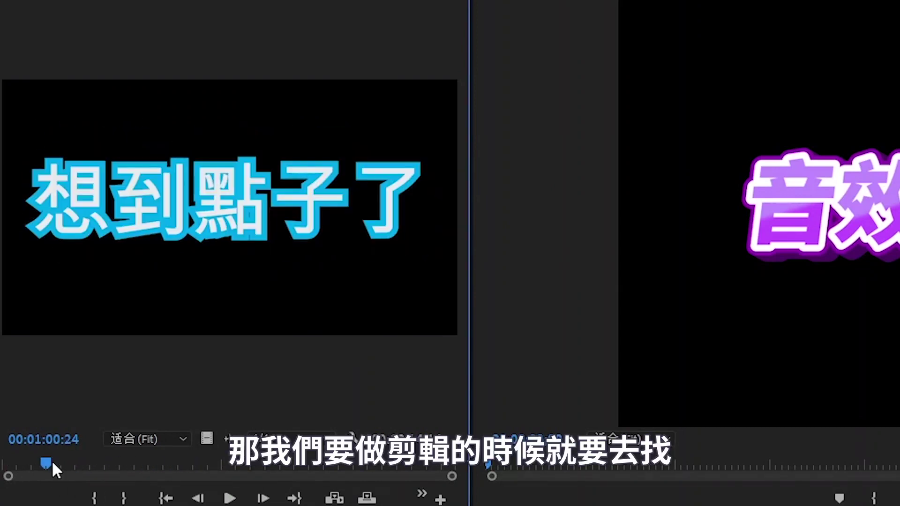
{"action": "left_click_drag", "start_coordinate": [52, 461], "coordinate": [19, 462]}
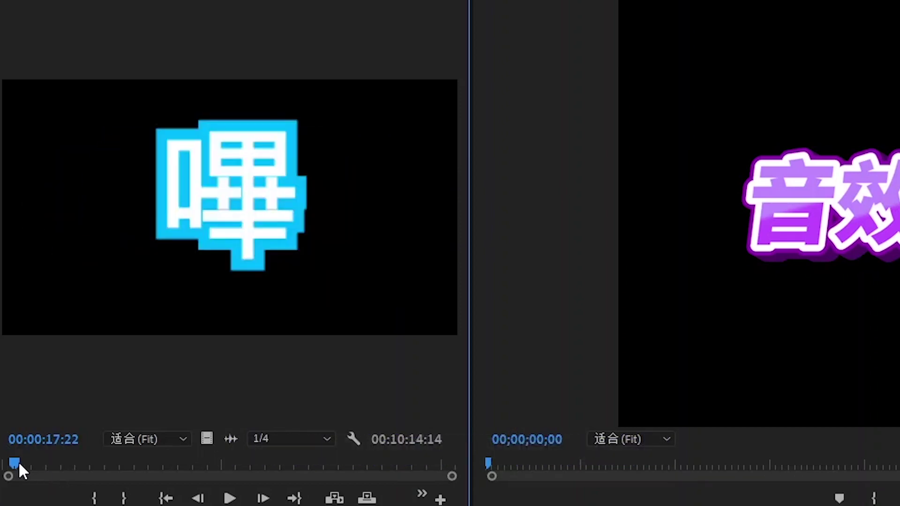
{"action": "key", "text": "space"}
{"action": "key", "text": "space"}
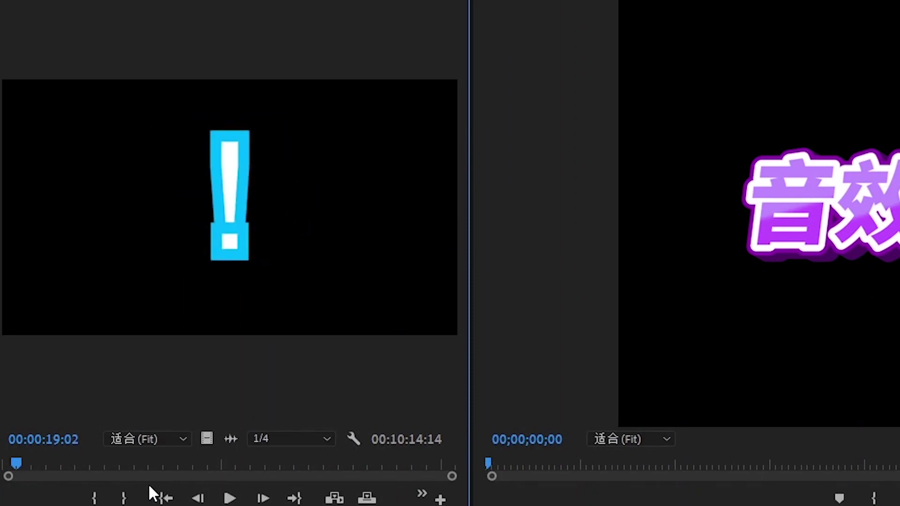
{"action": "key", "text": "Left"}
{"action": "key", "text": "Left"}
{"action": "key", "text": "Left"}
{"action": "key", "text": "Left"}
{"action": "key", "text": "Left"}
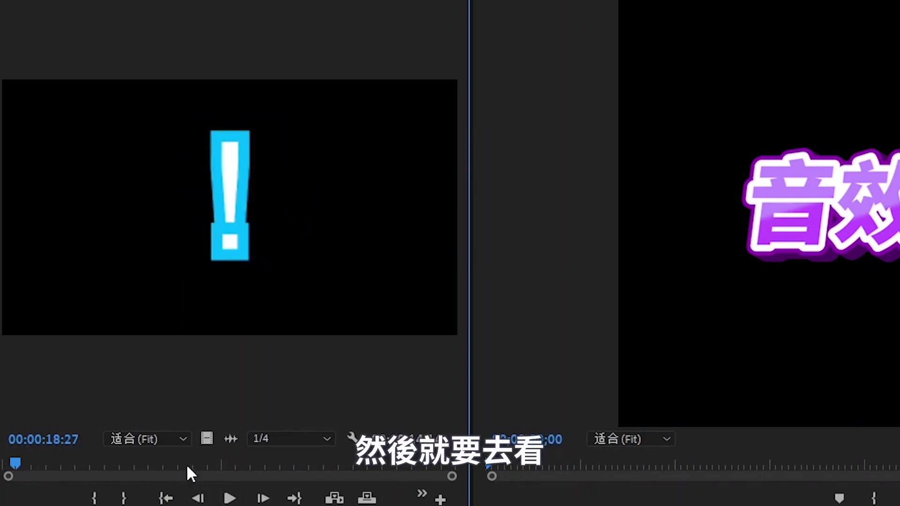
- Display the source's audio waveform zoomed in and mark the effect with an in point at 00:00:18:15 and an out point at 00:00:19:20
{"action": "left_click", "coordinate": [228, 441]}
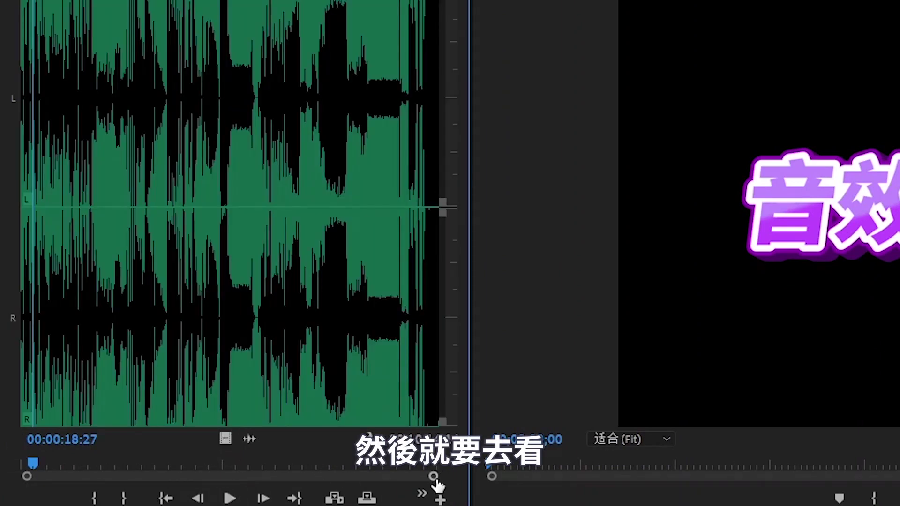
{"action": "left_click_drag", "start_coordinate": [452, 477], "coordinate": [146, 477]}
{"action": "left_click_drag", "start_coordinate": [232, 464], "coordinate": [227, 464]}
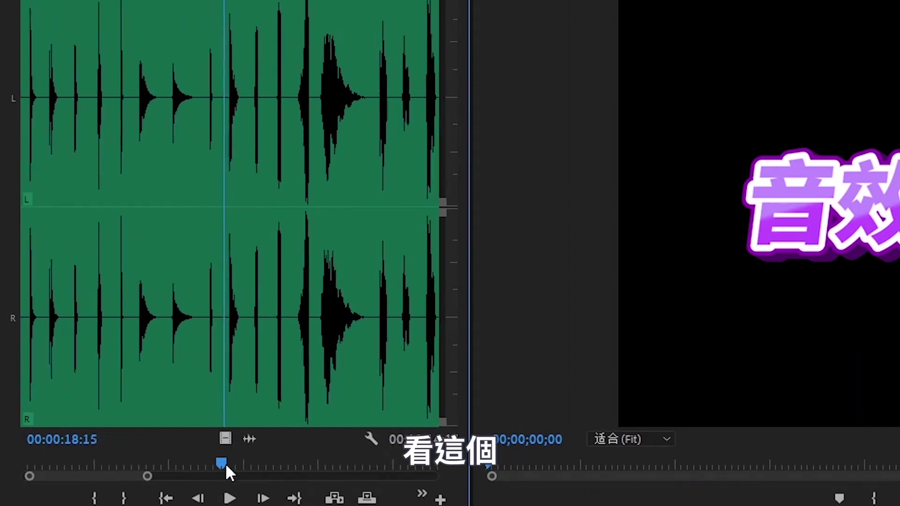
{"action": "left_click", "coordinate": [95, 498]}
{"action": "left_click_drag", "start_coordinate": [221, 464], "coordinate": [237, 461]}
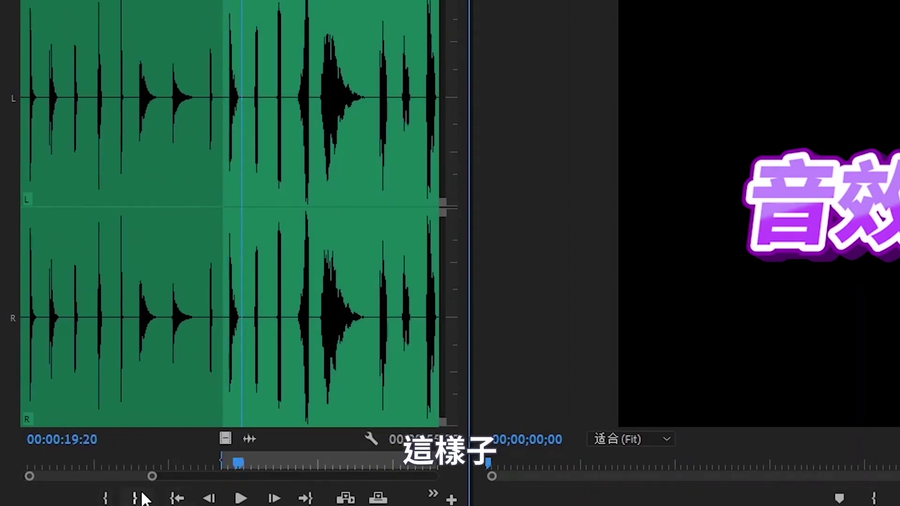
{"action": "left_click", "coordinate": [135, 498]}
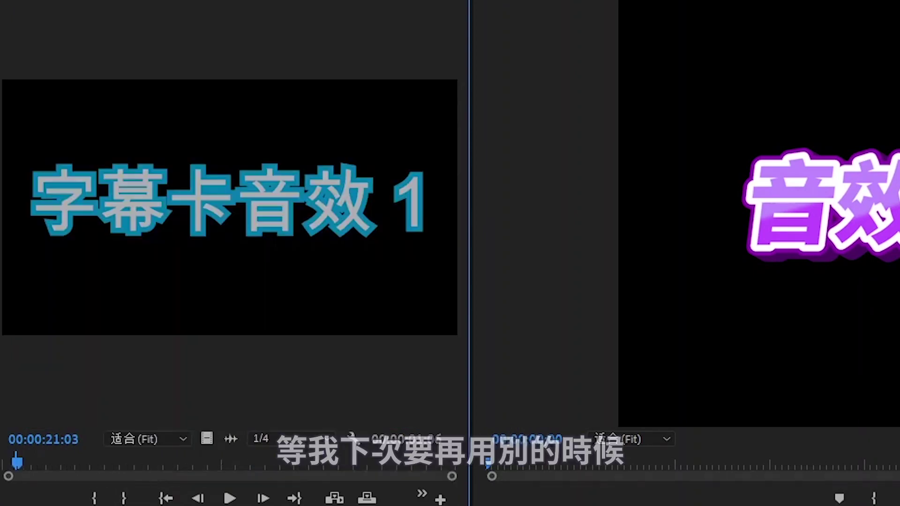
- Place the marked effect's audio on track A2 of the 音效素材 sequence at 00;00;22;13, with the marked WOW effect's audio after it
{"action": "left_click_drag", "start_coordinate": [167, 461], "coordinate": [174, 460]}
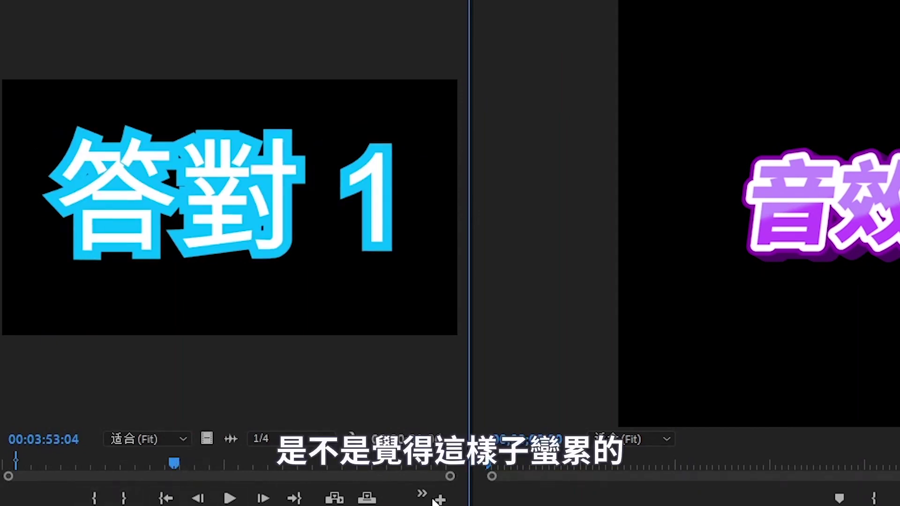
{"action": "scroll", "coordinate": [355, 479], "scroll_direction": "up", "scroll_amount": 3}
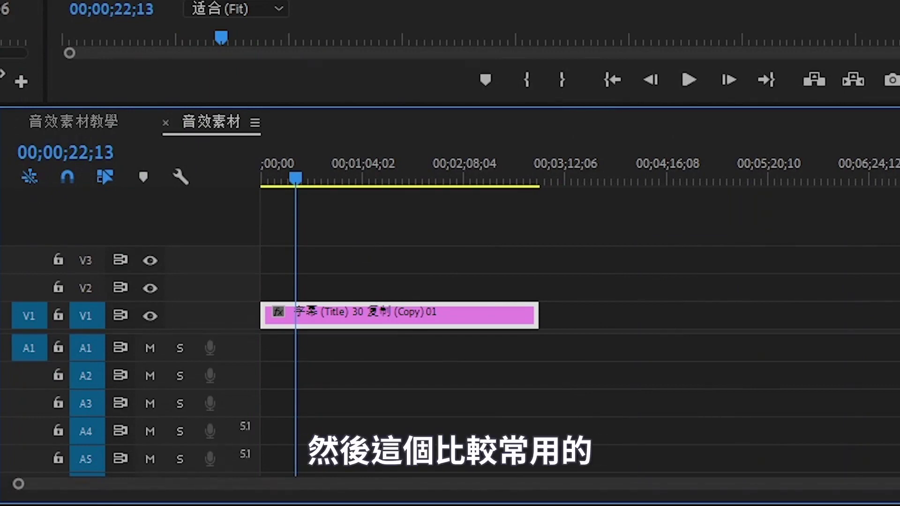
{"action": "left_click_drag", "start_coordinate": [0, 9], "coordinate": [300, 382]}
{"action": "left_click_drag", "start_coordinate": [898, 487], "coordinate": [729, 488]}
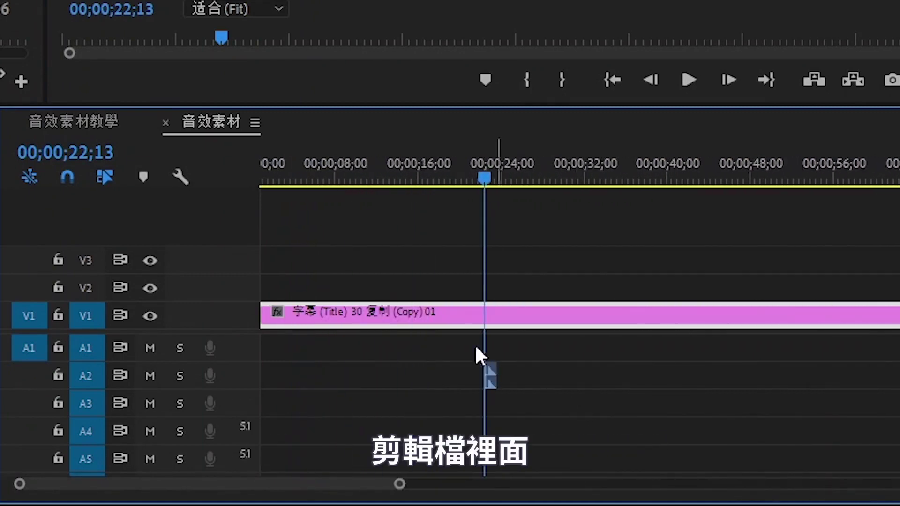
{"action": "left_click", "coordinate": [22, 56]}
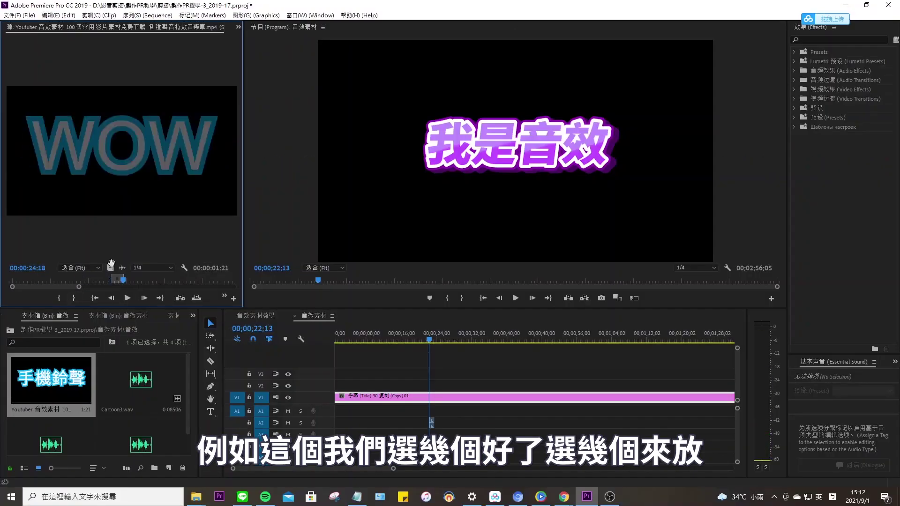
{"action": "left_click_drag", "start_coordinate": [132, 269], "coordinate": [453, 423]}
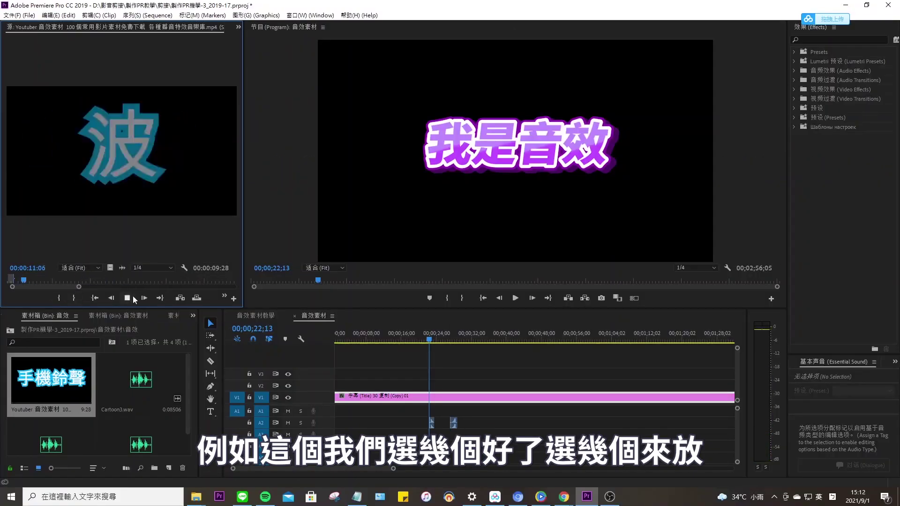
- Display the source video's audio waveform zoomed in and cue it to the end of the short effect at about 00:00:43:22
{"action": "left_click", "coordinate": [132, 268]}
{"action": "left_click_drag", "start_coordinate": [53, 287], "coordinate": [67, 287]}
{"action": "left_click", "coordinate": [146, 281]}
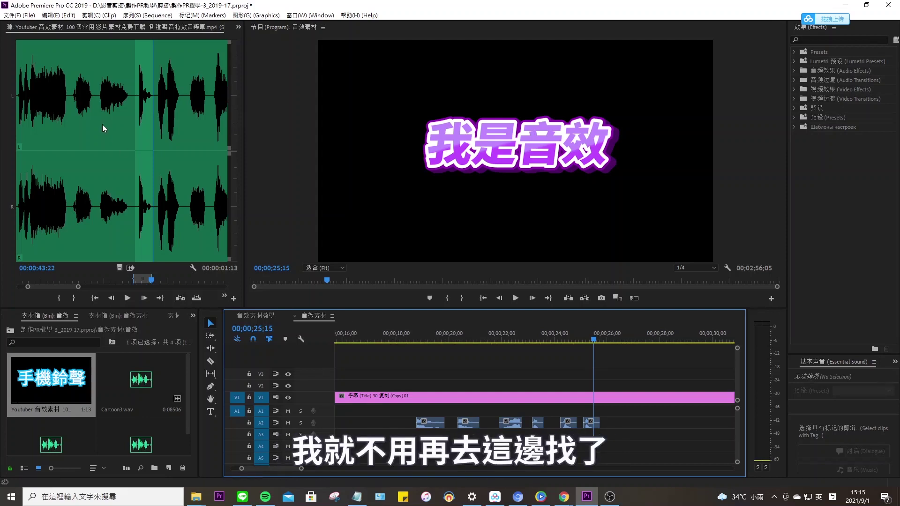
- Add the WAV sound effects from the bin to the front of track A2 and line up the existing effect clips closely behind them
{"action": "left_click_drag", "start_coordinate": [141, 379], "coordinate": [342, 425]}
{"action": "left_click_drag", "start_coordinate": [143, 444], "coordinate": [357, 429]}
{"action": "left_click_drag", "start_coordinate": [432, 412], "coordinate": [618, 426]}
{"action": "left_click_drag", "start_coordinate": [435, 425], "coordinate": [485, 424]}
{"action": "left_click_drag", "start_coordinate": [356, 422], "coordinate": [387, 423]}
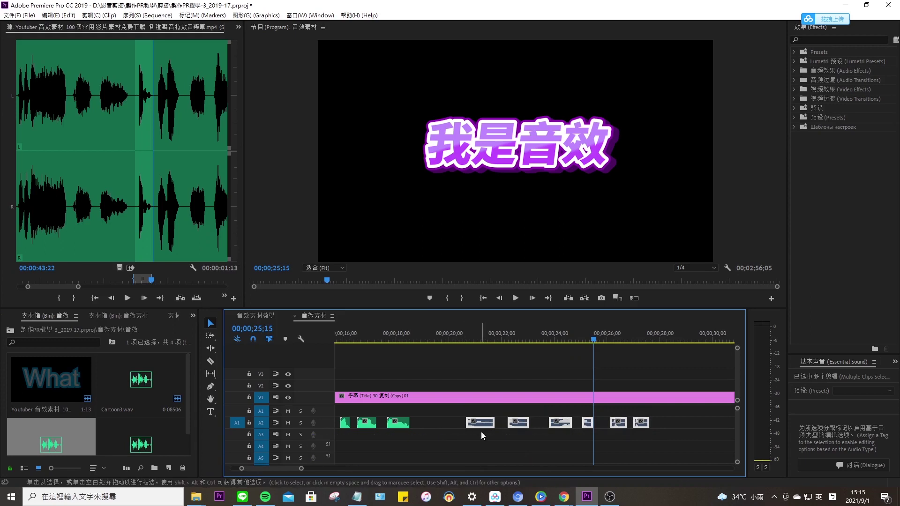
{"action": "left_click_drag", "start_coordinate": [474, 424], "coordinate": [445, 424]}
- Change the label colour of the first blue effect clip on track A2 to a purple shade
{"action": "double_click", "coordinate": [444, 423]}
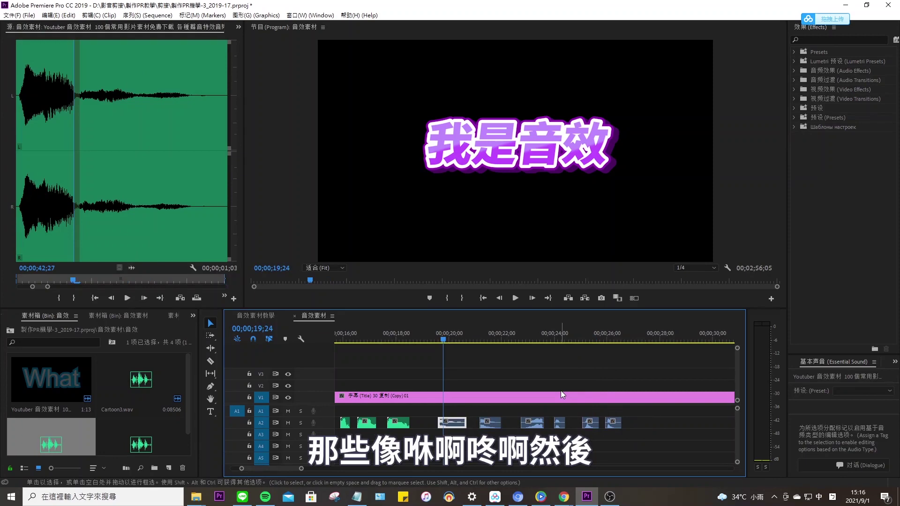
{"action": "right_click", "coordinate": [458, 427]}
{"action": "left_click", "coordinate": [455, 434]}
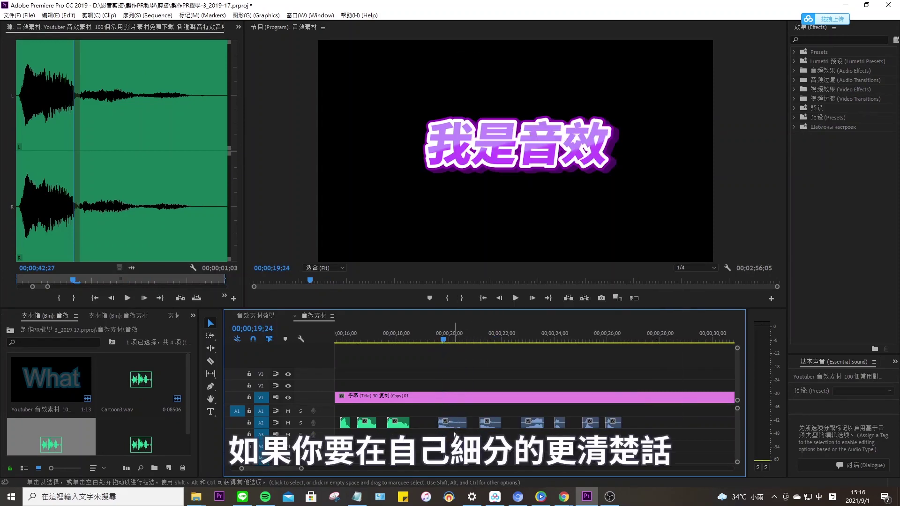
{"action": "right_click", "coordinate": [452, 423]}
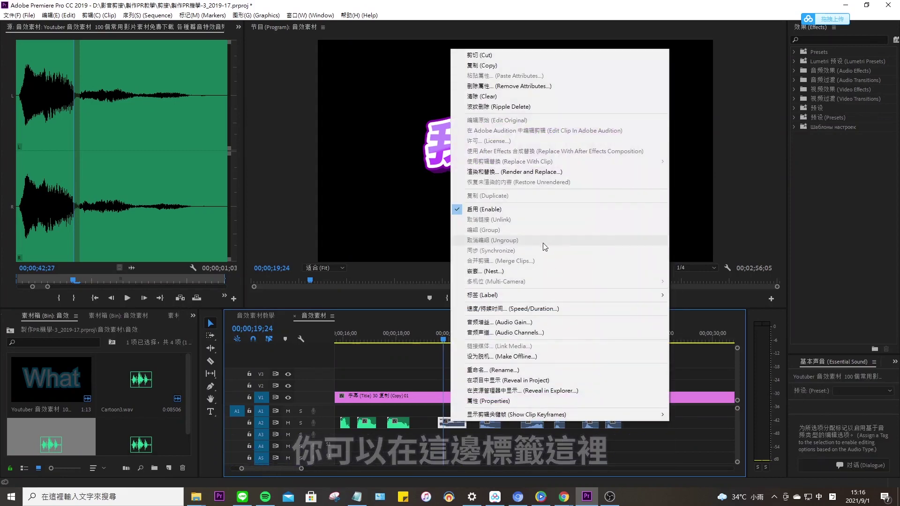
{"action": "mouse_move", "coordinate": [610, 296]}
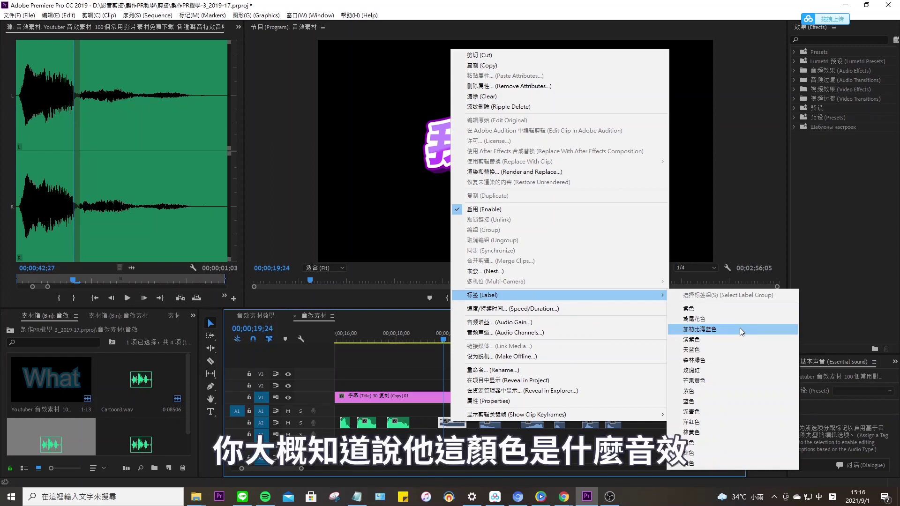
{"action": "left_click", "coordinate": [727, 336]}
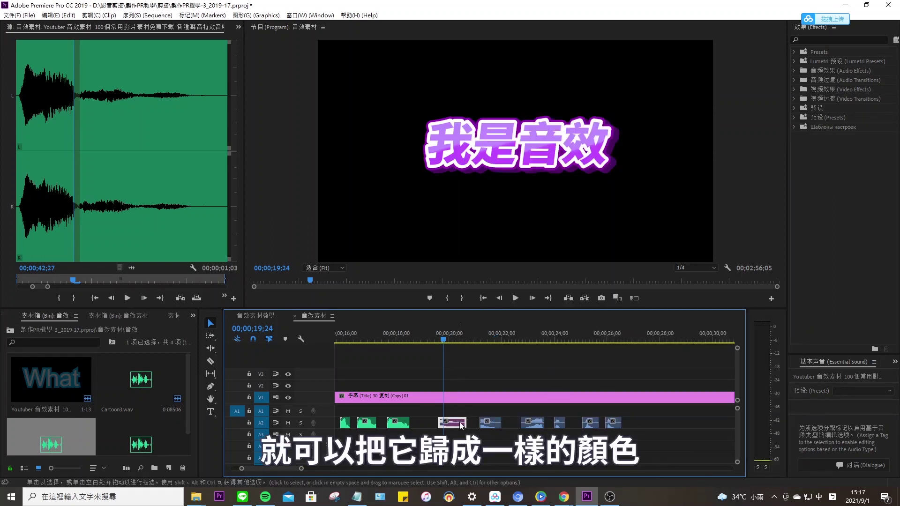
- Move all effect clips on track A2 together about 11 seconds earlier, so the first starts near 00;00;05;00
{"action": "key", "text": "ctrl+a"}
{"action": "key", "text": "minus"}
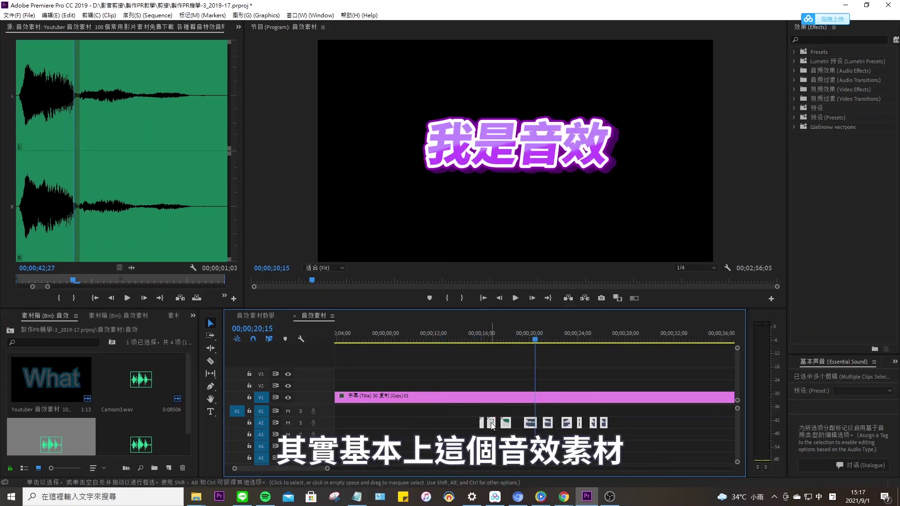
{"action": "left_click_drag", "start_coordinate": [488, 427], "coordinate": [359, 427]}
{"action": "key", "text": "minus"}
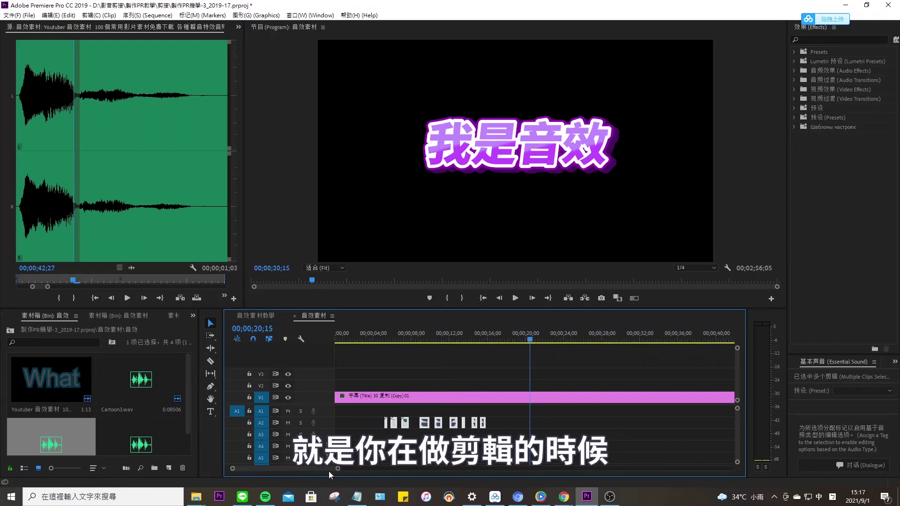
{"action": "left_click", "coordinate": [347, 378]}
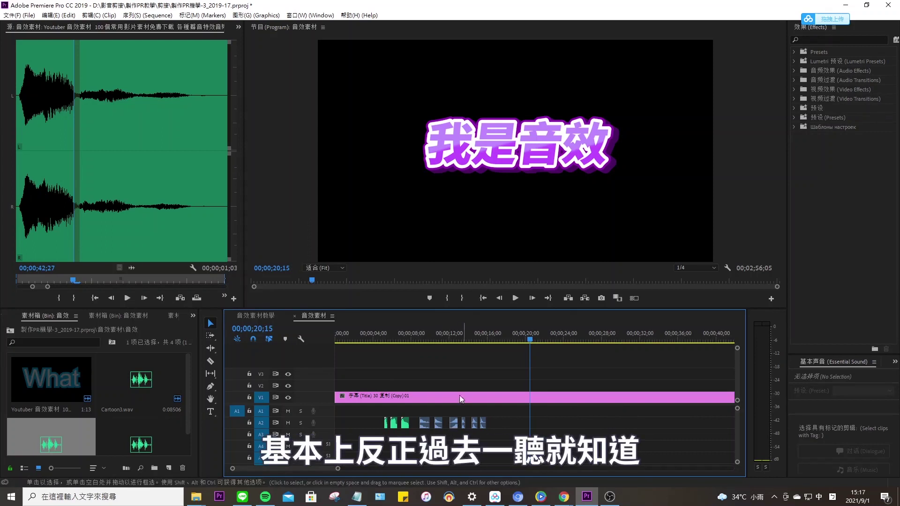
- Cue the 音效素材 sequence to 00;00;11;04 and reload the "Youtuber 音效素材" video as the source
{"action": "left_click_drag", "start_coordinate": [418, 332], "coordinate": [440, 333]}
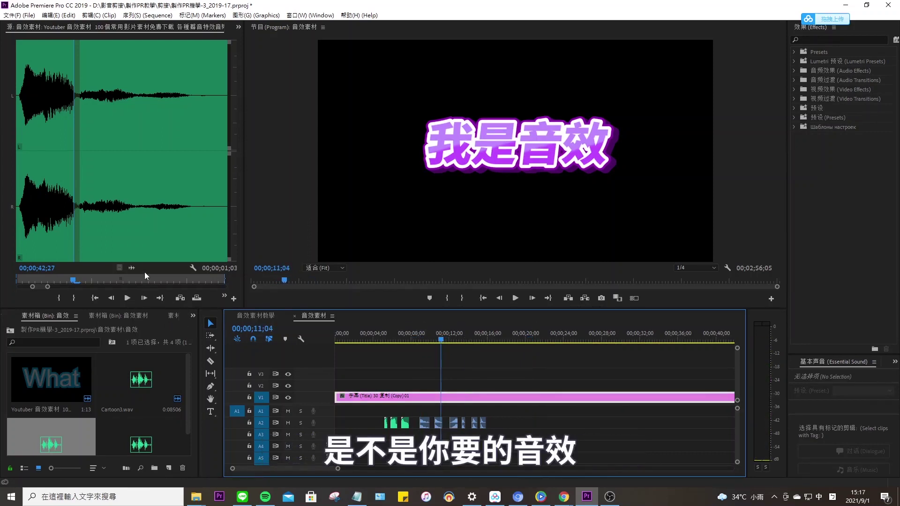
{"action": "left_click", "coordinate": [87, 280]}
{"action": "scroll", "coordinate": [106, 285], "scroll_direction": "up", "scroll_amount": 3}
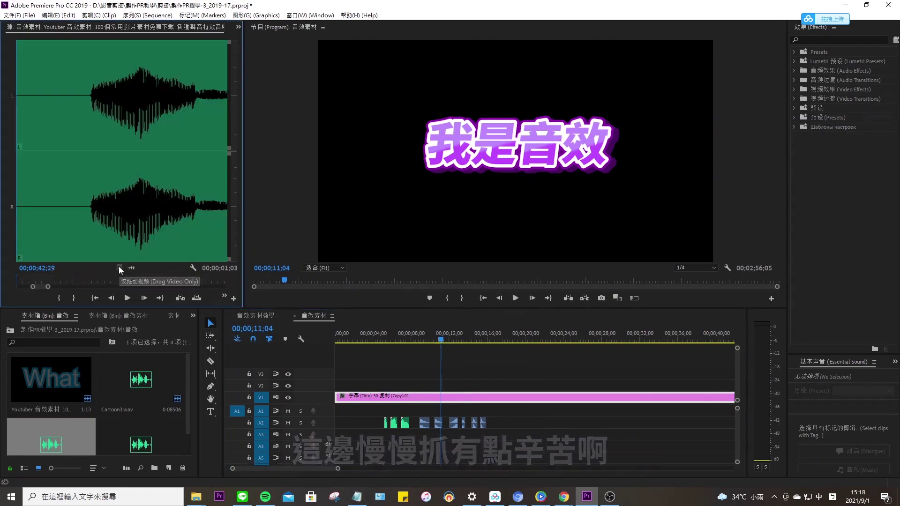
{"action": "scroll", "coordinate": [50, 288], "scroll_direction": "down", "scroll_amount": 3}
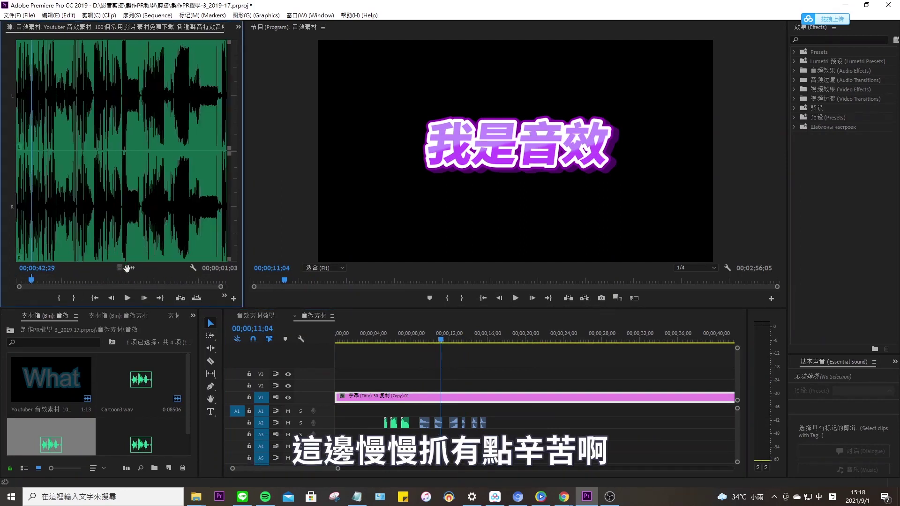
{"action": "double_click", "coordinate": [51, 380]}
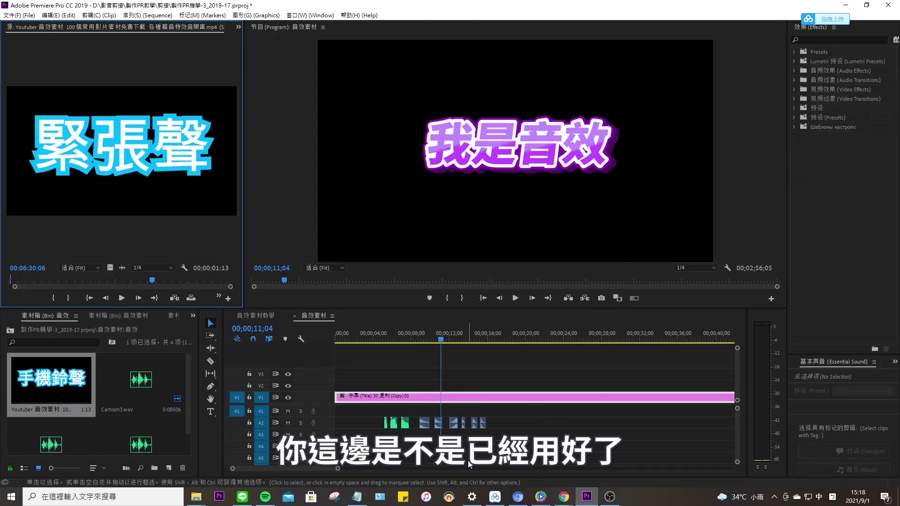
- Switch between the 音效素材教學 and 音效素材 sequences to compare the edit with the collected effect clips
{"action": "left_click", "coordinate": [256, 316]}
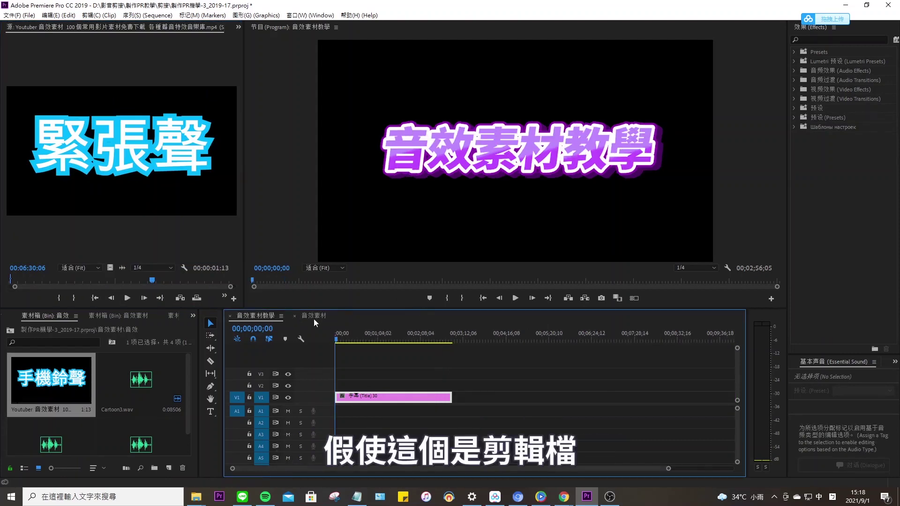
{"action": "left_click", "coordinate": [314, 318]}
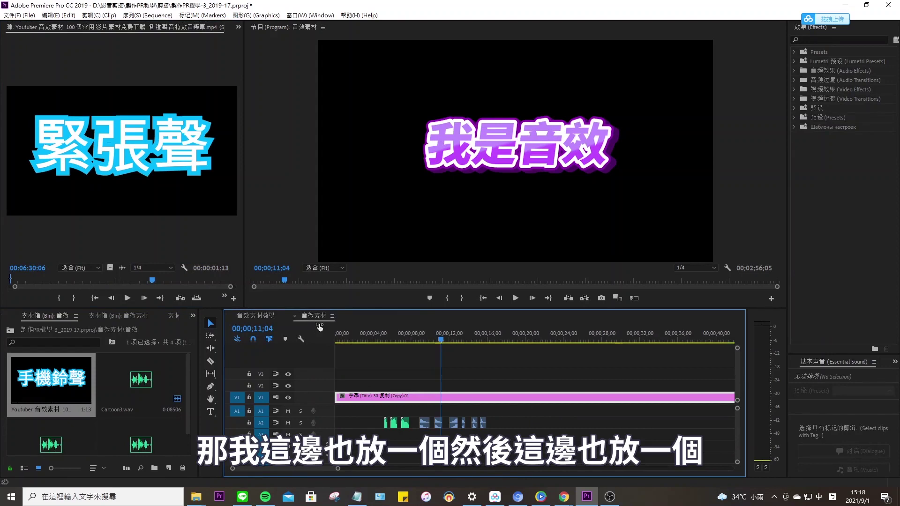
{"action": "left_click", "coordinate": [261, 313]}
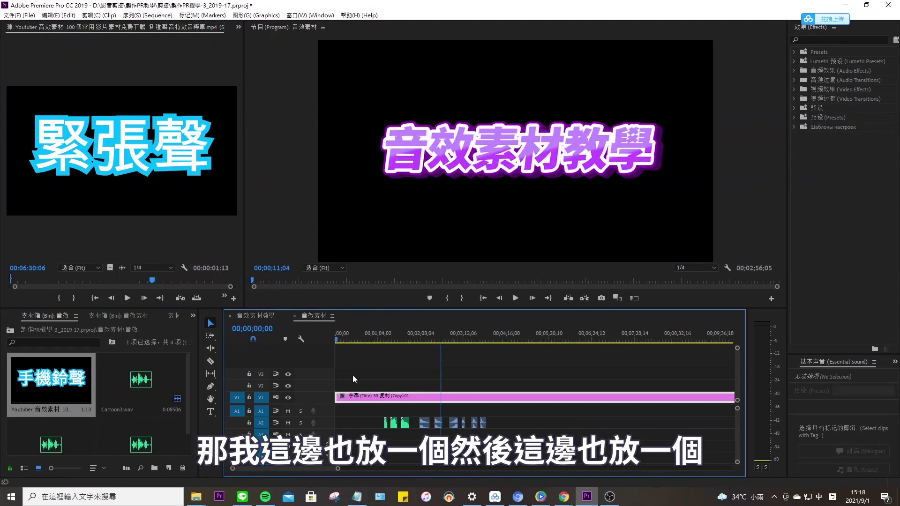
{"action": "left_click", "coordinate": [323, 318]}
{"action": "left_click_drag", "start_coordinate": [426, 426], "coordinate": [371, 421]}
{"action": "left_click", "coordinate": [322, 318]}
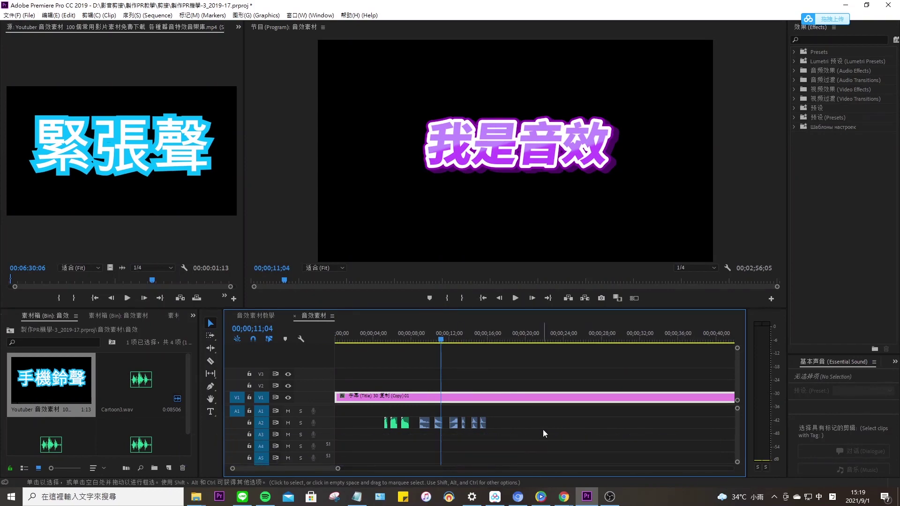
- Create a new project named 新的剪接檔 and open the original project 製作PR機學-3_2019-19.prproj
{"action": "left_click", "coordinate": [25, 15]}
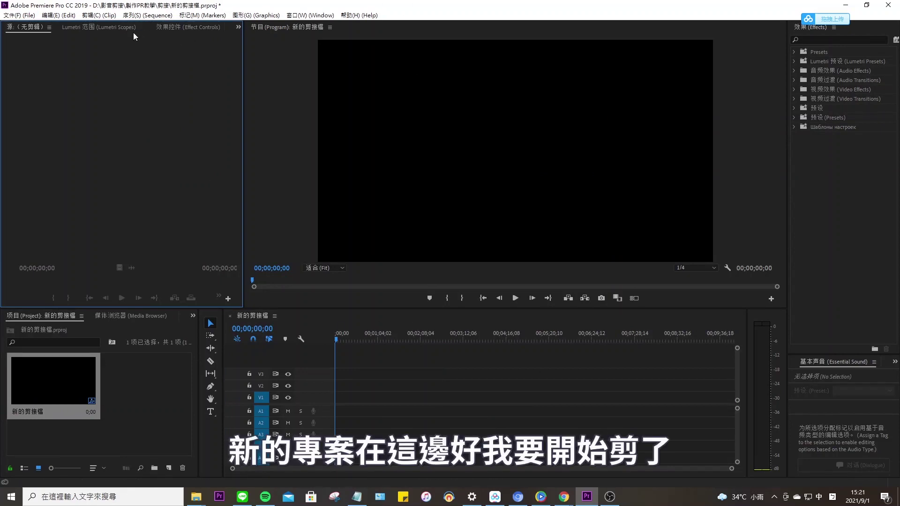
{"action": "left_click", "coordinate": [15, 15]}
{"action": "mouse_move", "coordinate": [47, 26]}
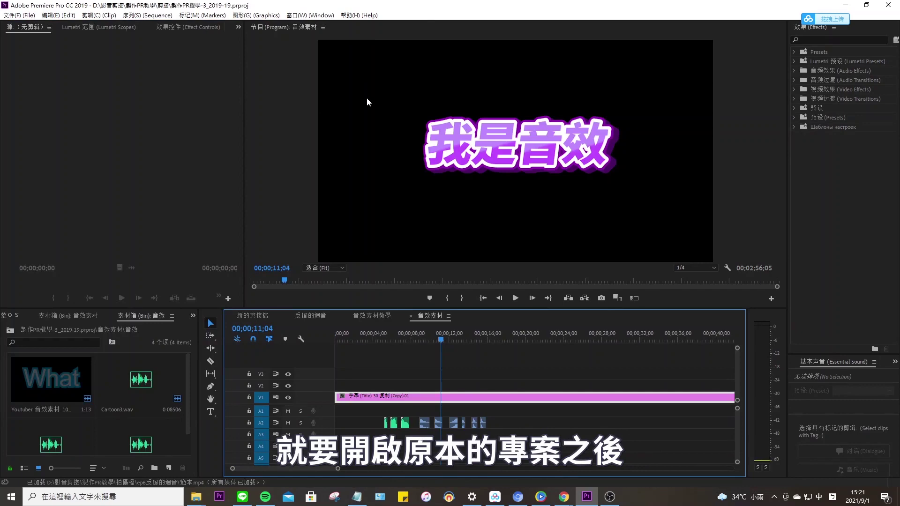
- In the 新的剪接檔 project, create an AVCHD 1080p30 sequence named 新的剪接檔-音效專用
{"action": "left_click", "coordinate": [259, 314]}
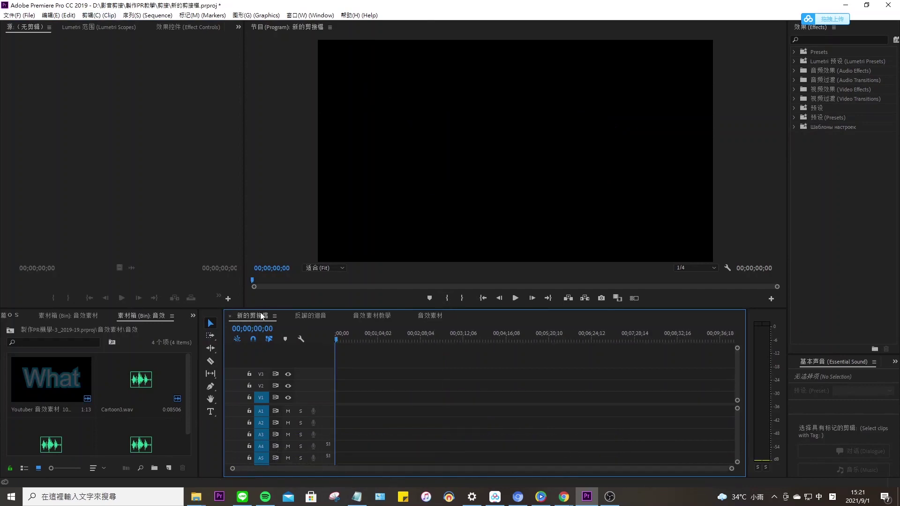
{"action": "left_click", "coordinate": [17, 15]}
{"action": "mouse_move", "coordinate": [69, 26]}
{"action": "left_click", "coordinate": [281, 47]}
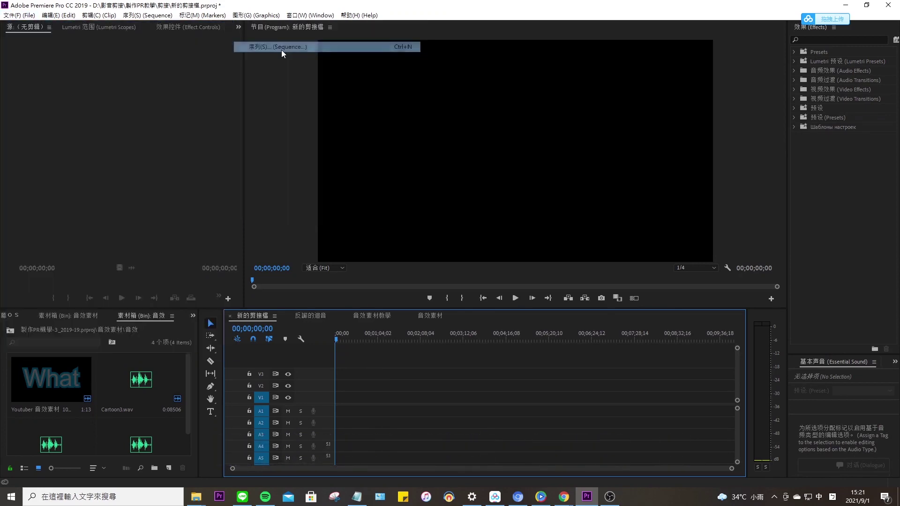
{"action": "type", "text": "新的剪接檔-音效專用"}
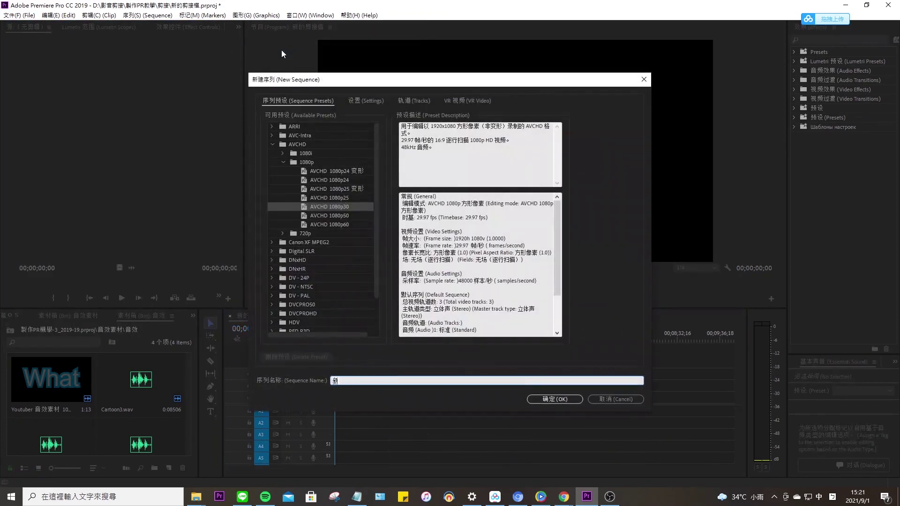
{"action": "key", "text": "Return"}
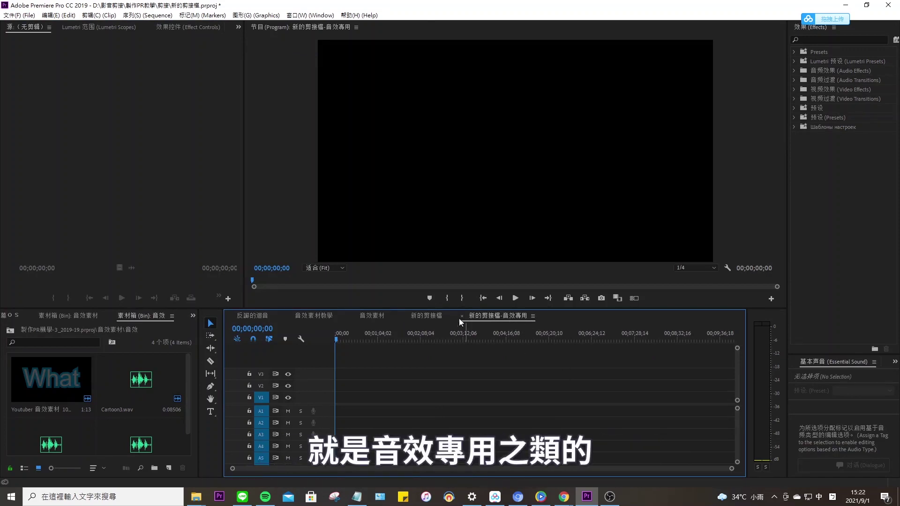
- Copy all effect clips from track A2 of the 音效素材 sequence to the start of track A1 in 新的剪接檔-音效專用
{"action": "left_click", "coordinate": [376, 315]}
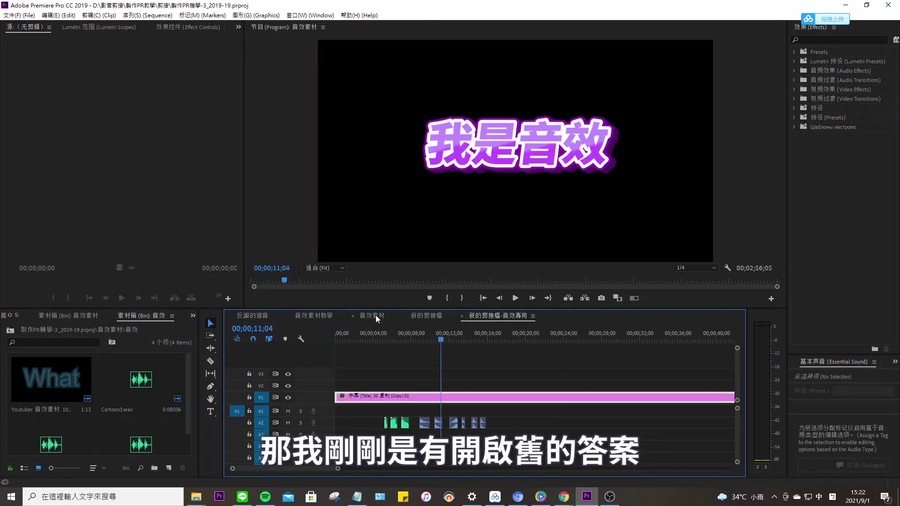
{"action": "left_click_drag", "start_coordinate": [370, 409], "coordinate": [536, 426]}
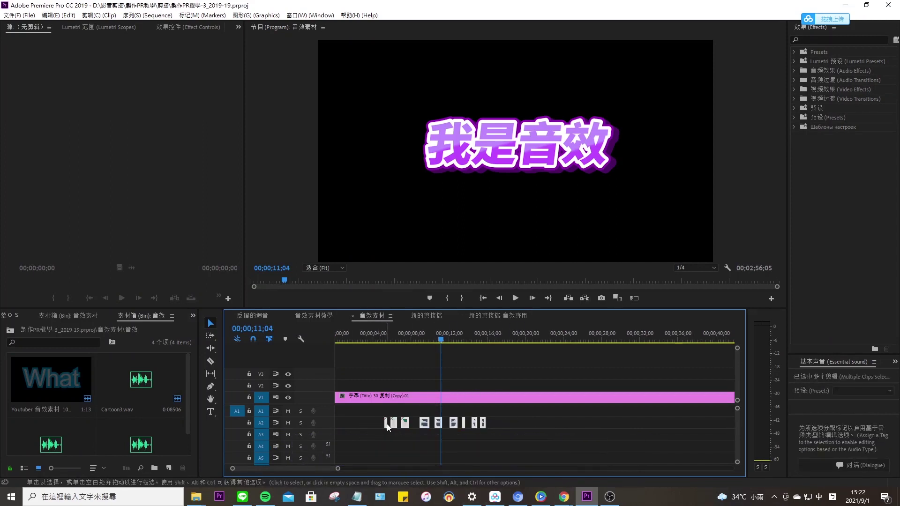
{"action": "left_click_drag", "start_coordinate": [387, 427], "coordinate": [483, 315]}
{"action": "left_click_drag", "start_coordinate": [458, 350], "coordinate": [362, 428]}
{"action": "left_click_drag", "start_coordinate": [356, 432], "coordinate": [364, 413]}
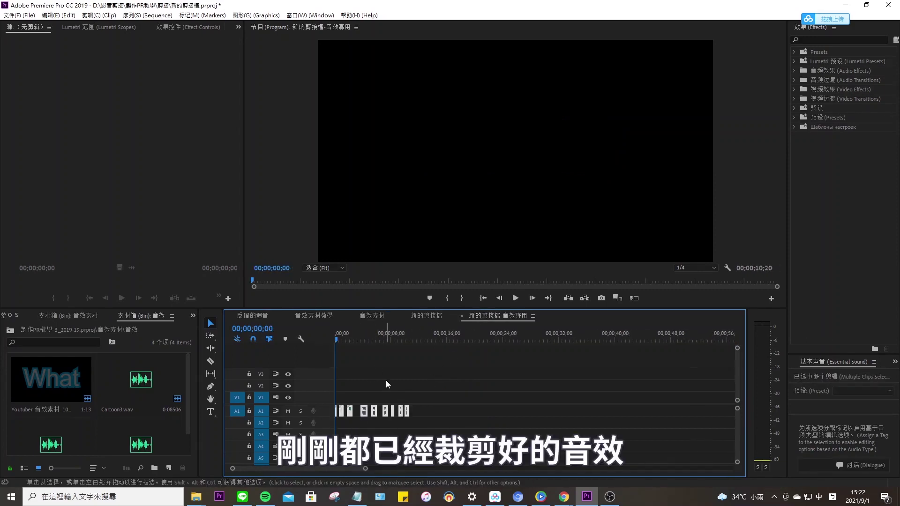
{"action": "left_click", "coordinate": [446, 415]}
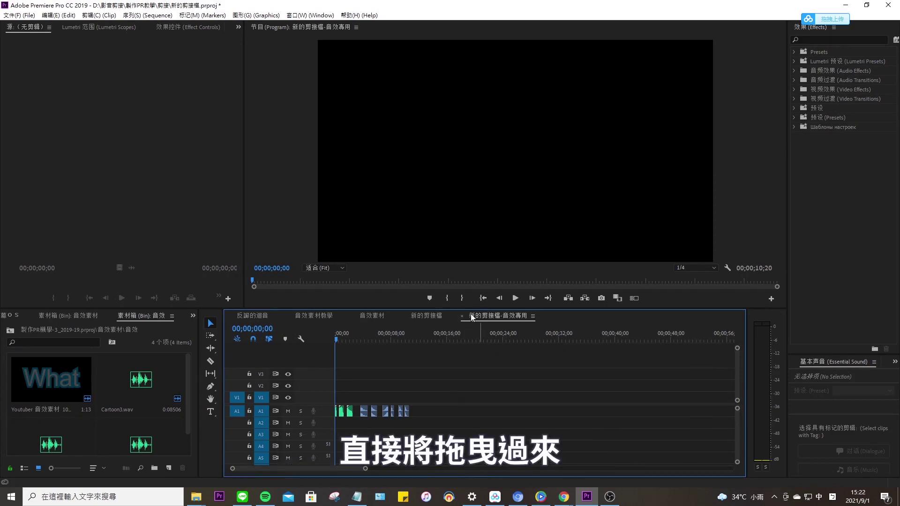
- View the empty 新的剪接檔 sequence and return to the original 音效素材 sequence
{"action": "left_click", "coordinate": [431, 315]}
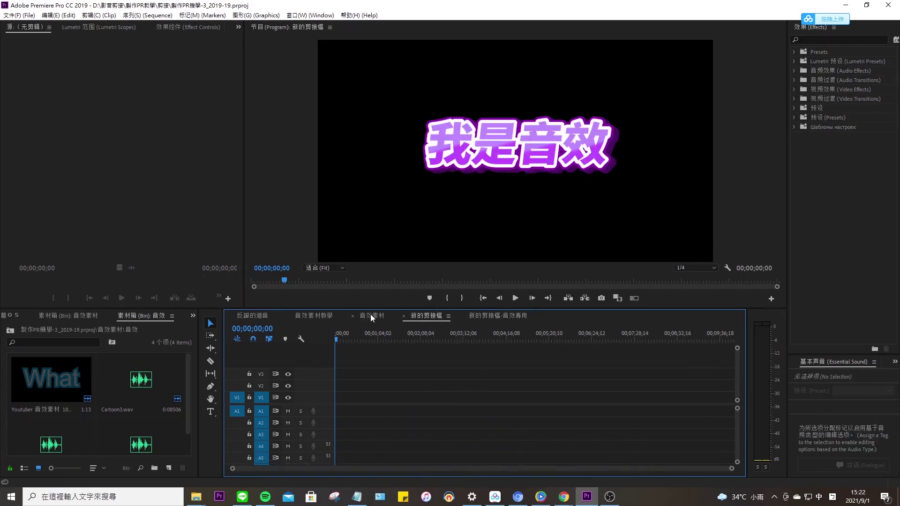
{"action": "left_click", "coordinate": [370, 316]}
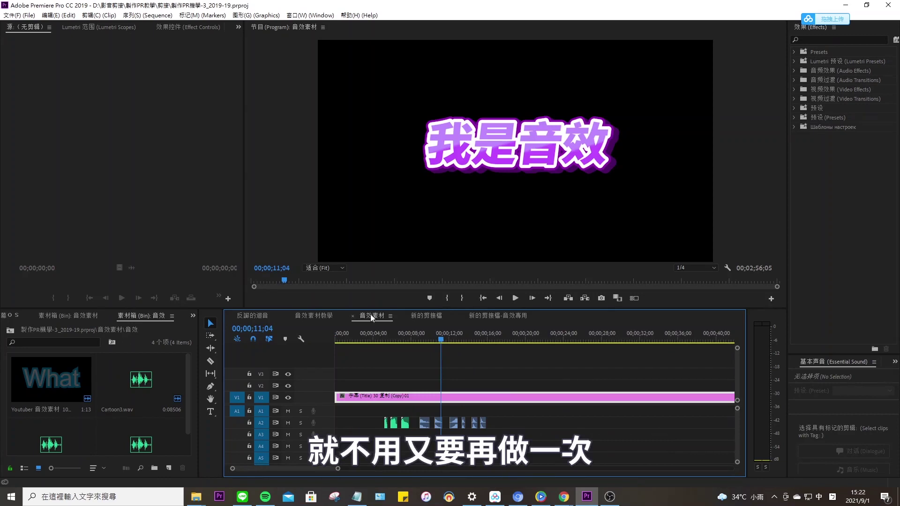